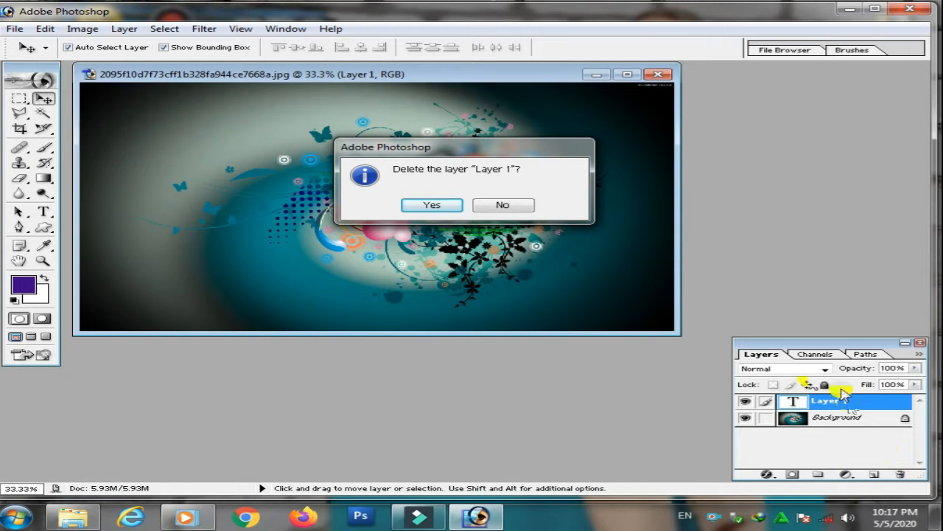
{"action": "left_click", "coordinate": [503, 204]}
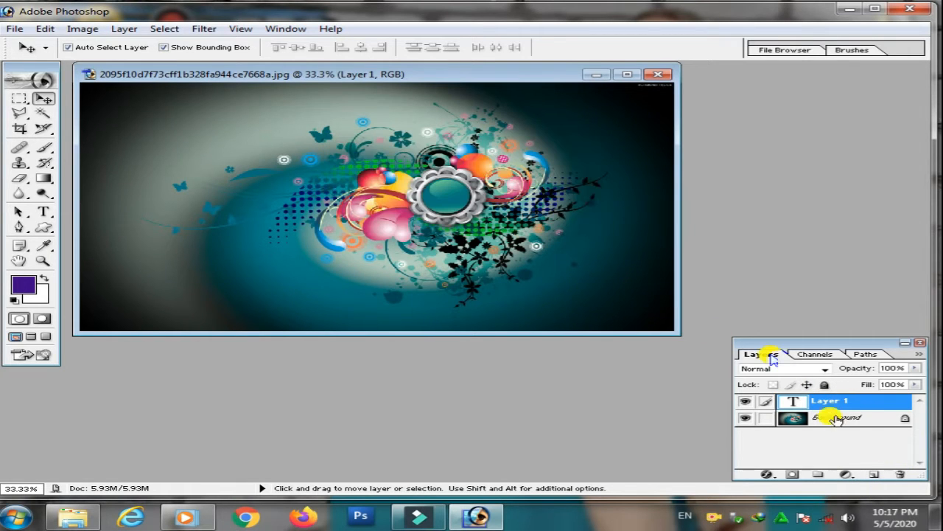
{"action": "right_click", "coordinate": [836, 400]}
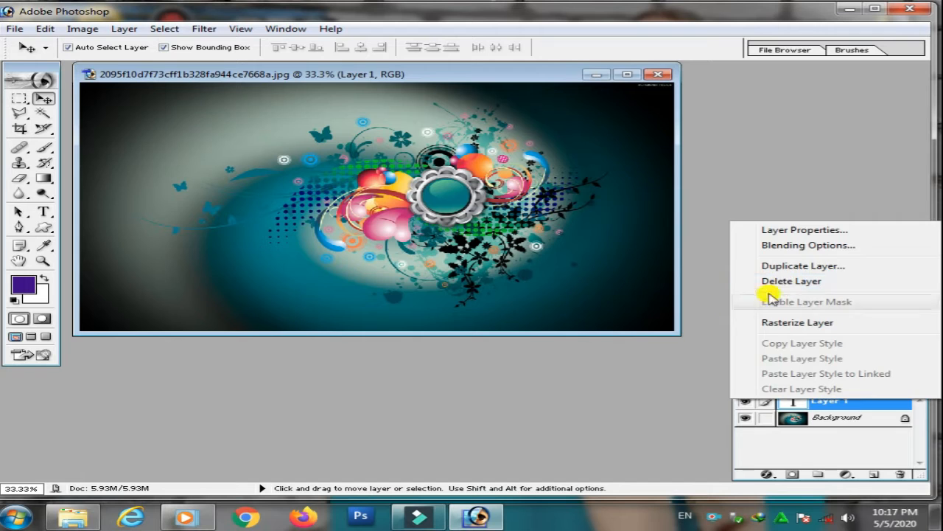
{"action": "left_click", "coordinate": [681, 362]}
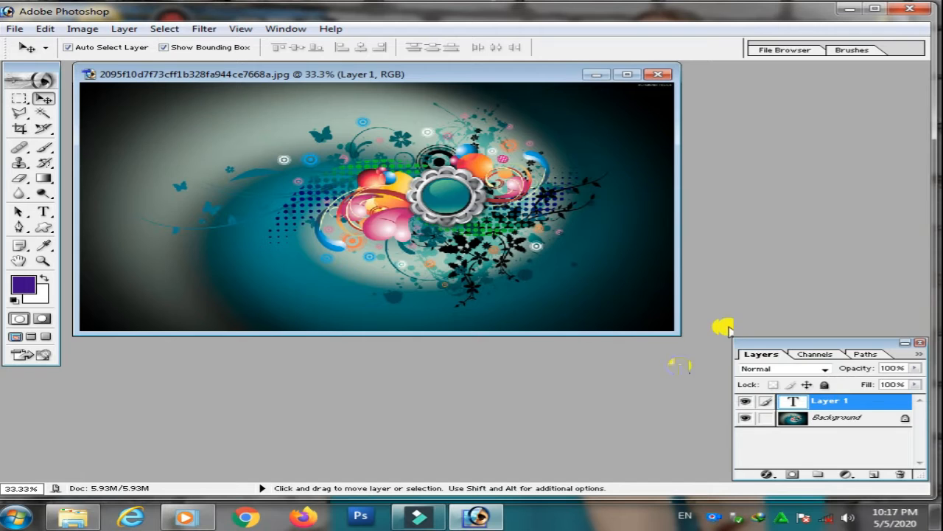
Delete the text layer above the background and add a new blank layer in its place.
{"action": "left_click", "coordinate": [832, 420]}
{"action": "left_click", "coordinate": [825, 400]}
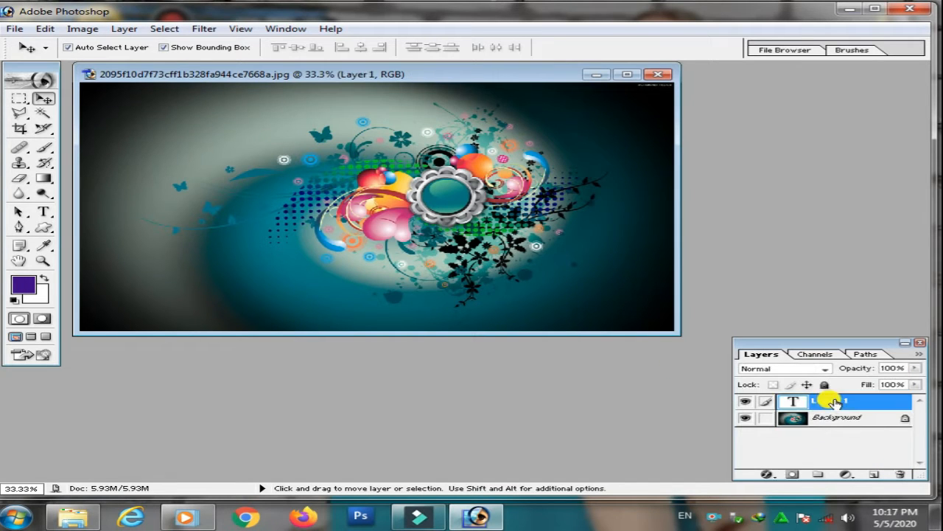
{"action": "left_click", "coordinate": [902, 475]}
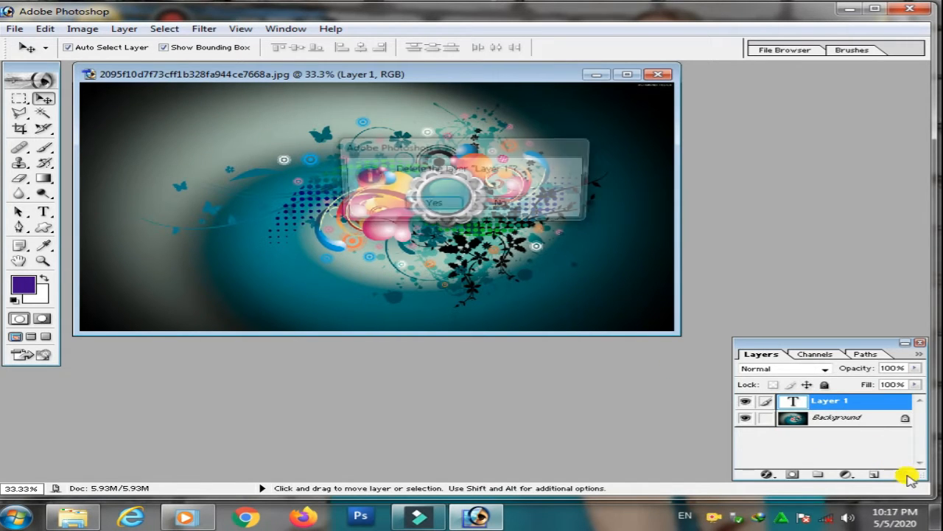
{"action": "left_click", "coordinate": [434, 206]}
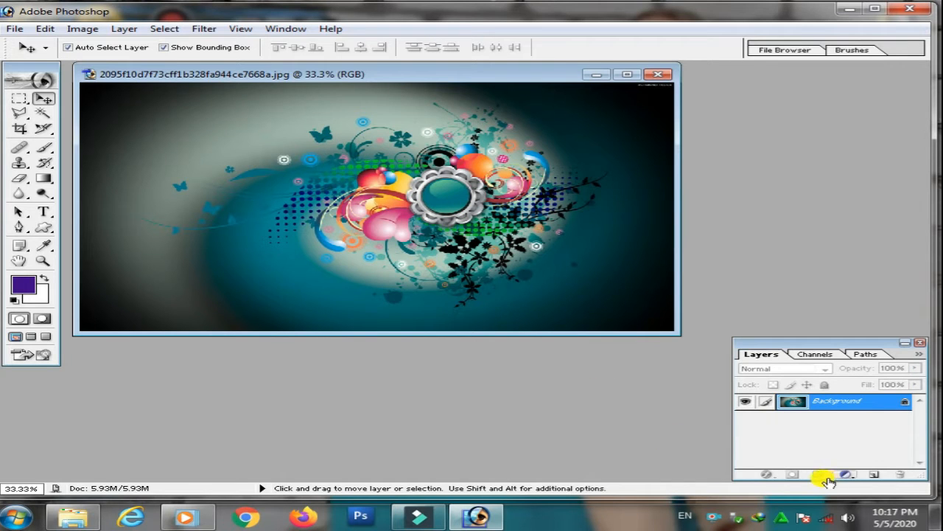
{"action": "left_click", "coordinate": [869, 477]}
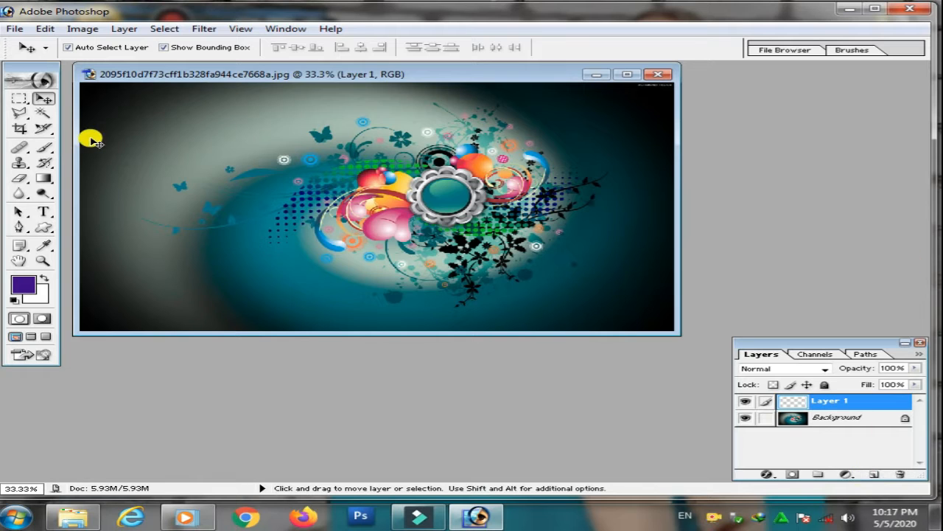
Examine the geometry options of the Rectangle, Rounded Rectangle, Ellipse and Custom Shape tools.
{"action": "left_click", "coordinate": [44, 228]}
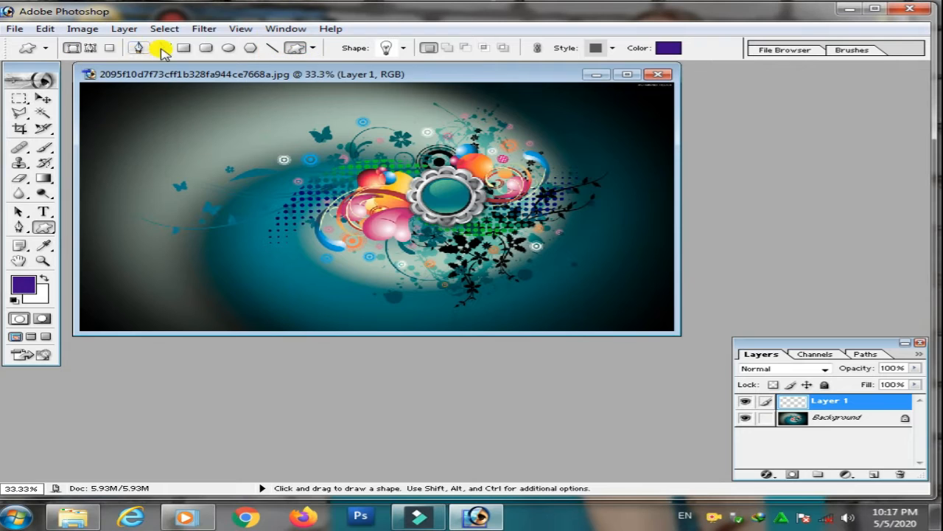
{"action": "left_click", "coordinate": [184, 49]}
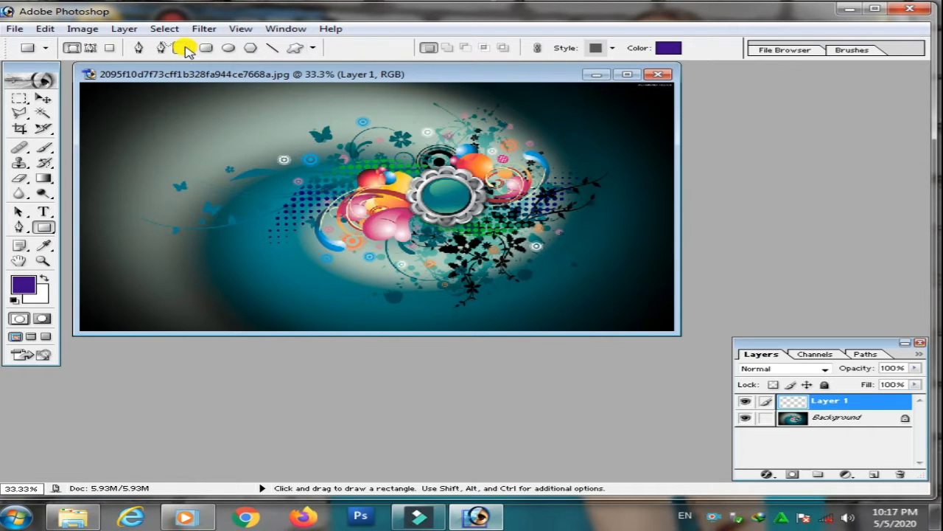
{"action": "left_click", "coordinate": [318, 47]}
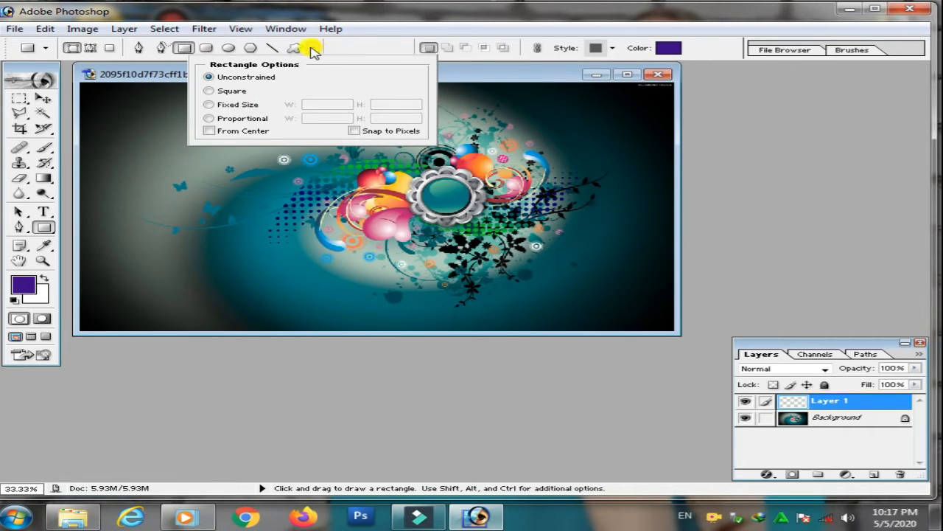
{"action": "left_click", "coordinate": [206, 48]}
{"action": "left_click", "coordinate": [314, 49]}
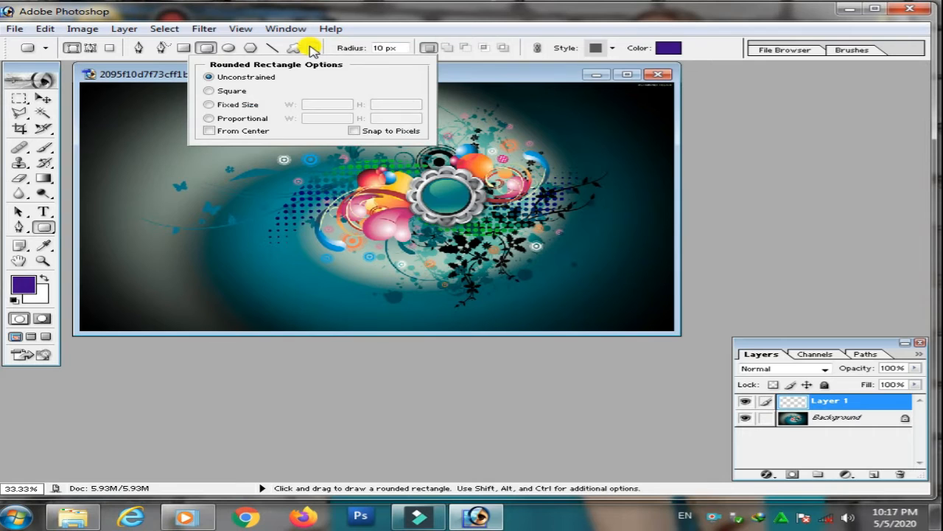
{"action": "left_click", "coordinate": [228, 48]}
{"action": "left_click", "coordinate": [318, 49]}
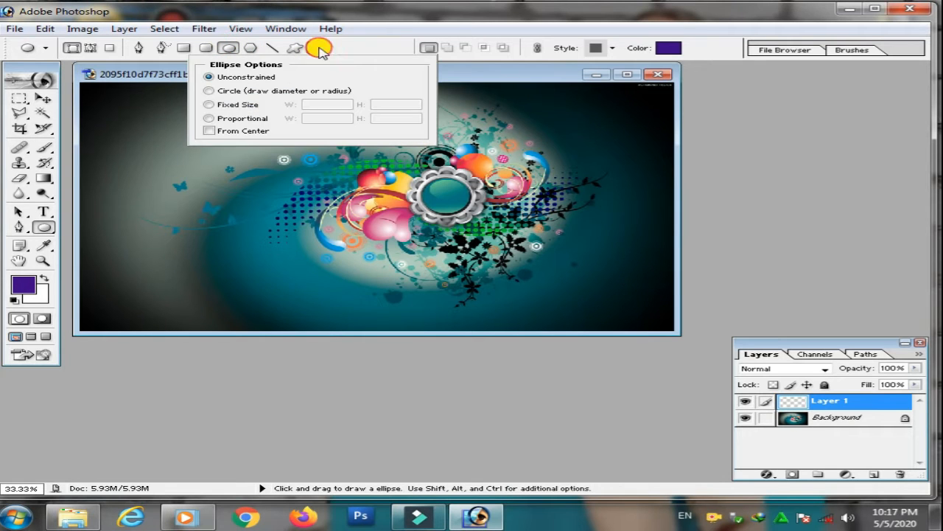
{"action": "left_click", "coordinate": [295, 48]}
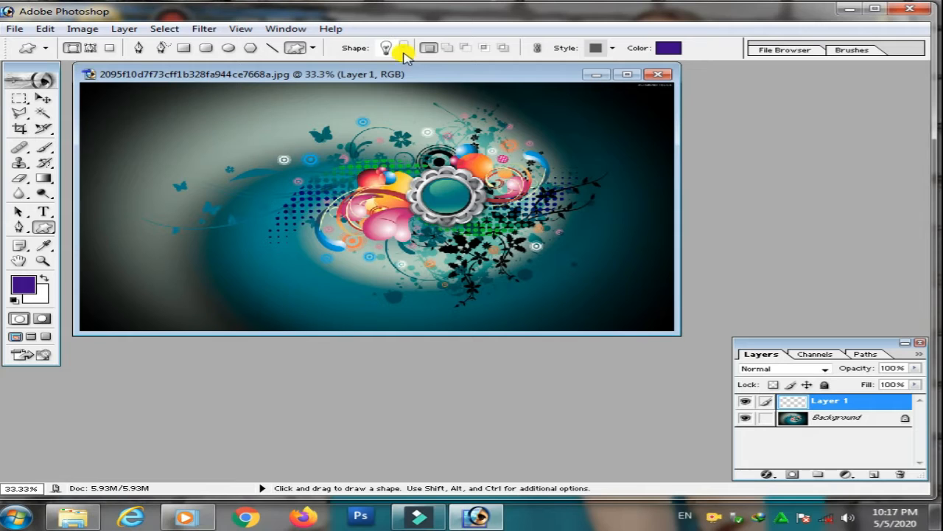
{"action": "left_click", "coordinate": [313, 48]}
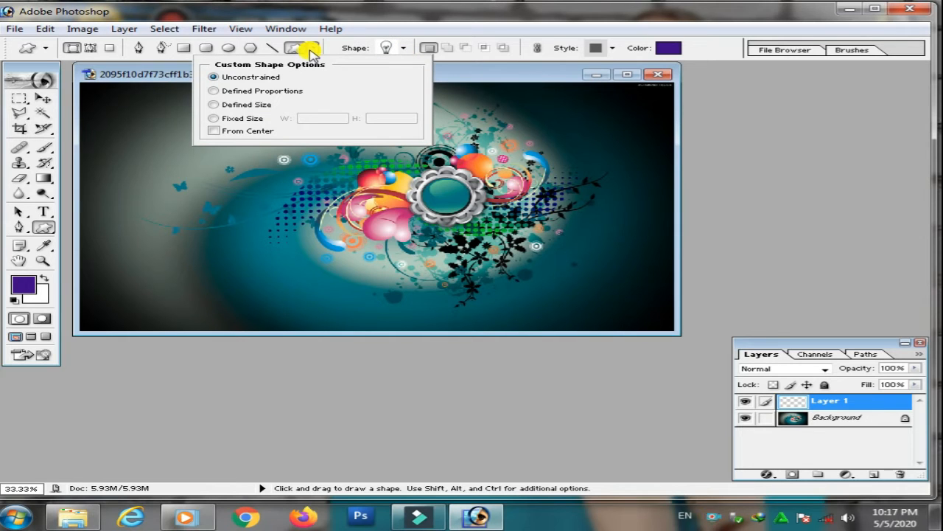
{"action": "left_click", "coordinate": [312, 48]}
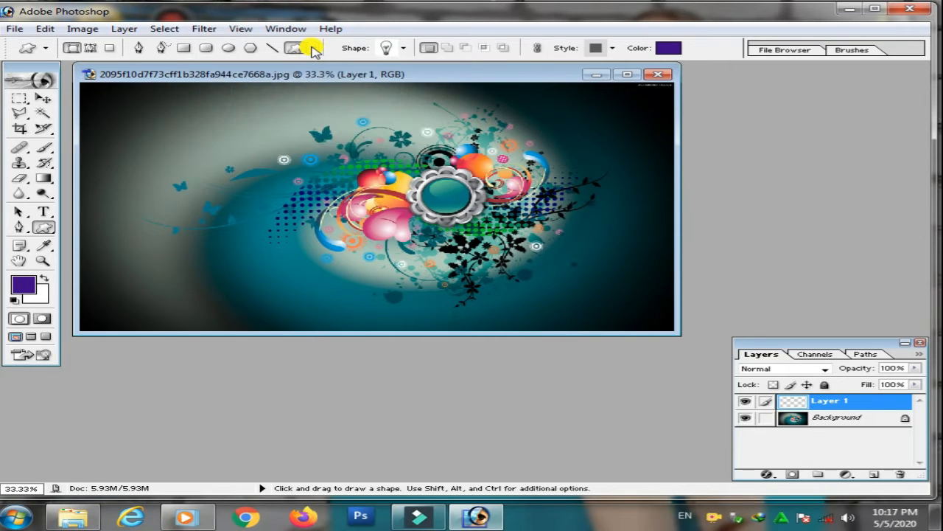
Draw a large custom light bulb shape over the dark area left of the flower artwork.
{"action": "left_click", "coordinate": [406, 48]}
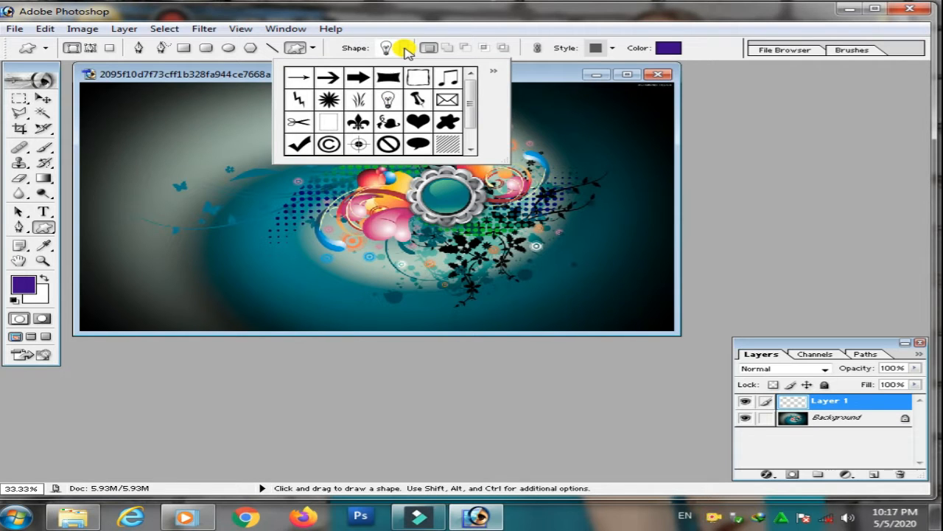
{"action": "scroll", "coordinate": [420, 88], "scroll_direction": "down", "scroll_amount": 1}
{"action": "left_click_drag", "start_coordinate": [471, 110], "coordinate": [471, 137]}
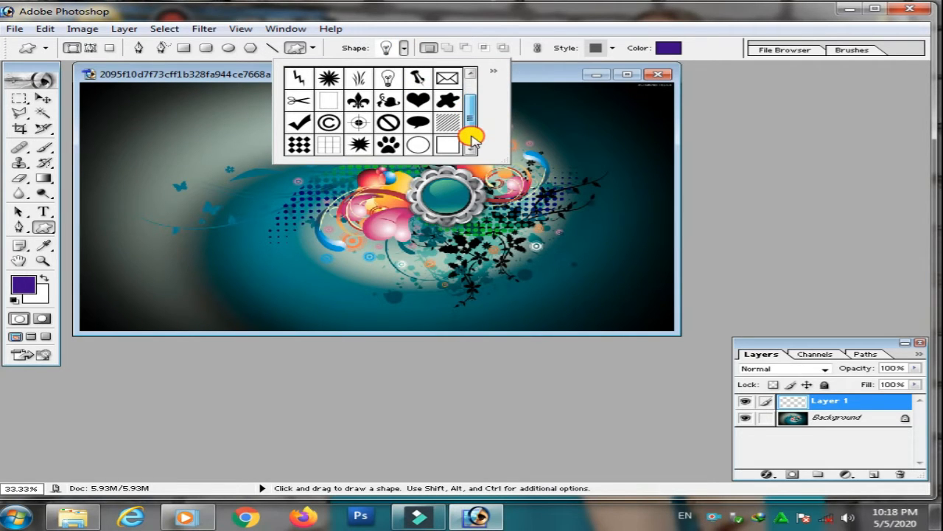
{"action": "left_click_drag", "start_coordinate": [472, 137], "coordinate": [394, 107]}
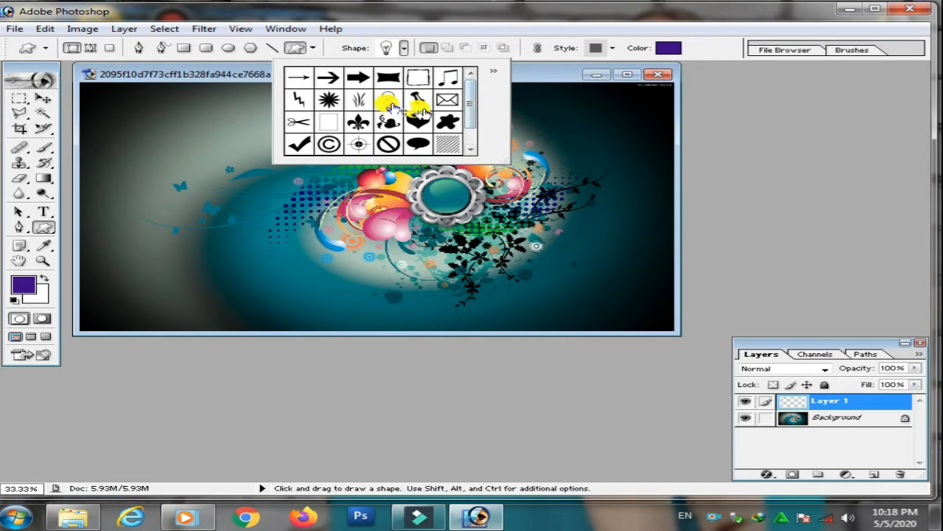
{"action": "mouse_move", "coordinate": [114, 162]}
{"action": "left_mouse_down"}
{"action": "mouse_move", "coordinate": [256, 265]}
{"action": "mouse_move", "coordinate": [334, 304]}
{"action": "mouse_move", "coordinate": [299, 312]}
{"action": "left_mouse_up"}
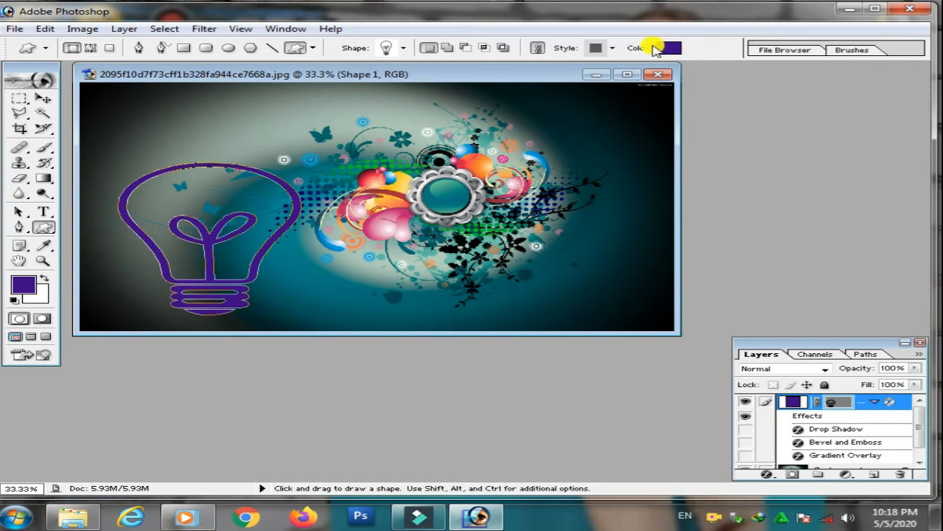
Change the light bulb shape's fill color to bright cyan, 3DE7F6.
{"action": "left_click", "coordinate": [669, 47]}
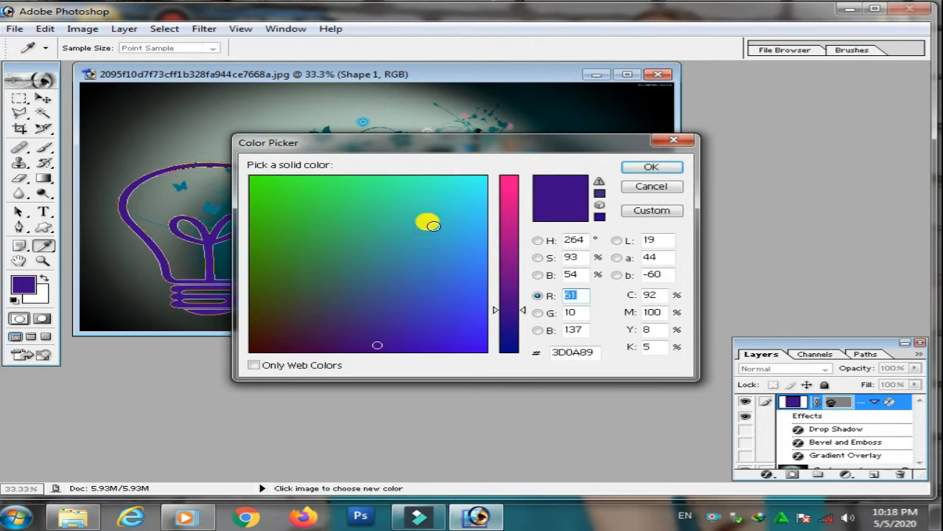
{"action": "left_click", "coordinate": [281, 189]}
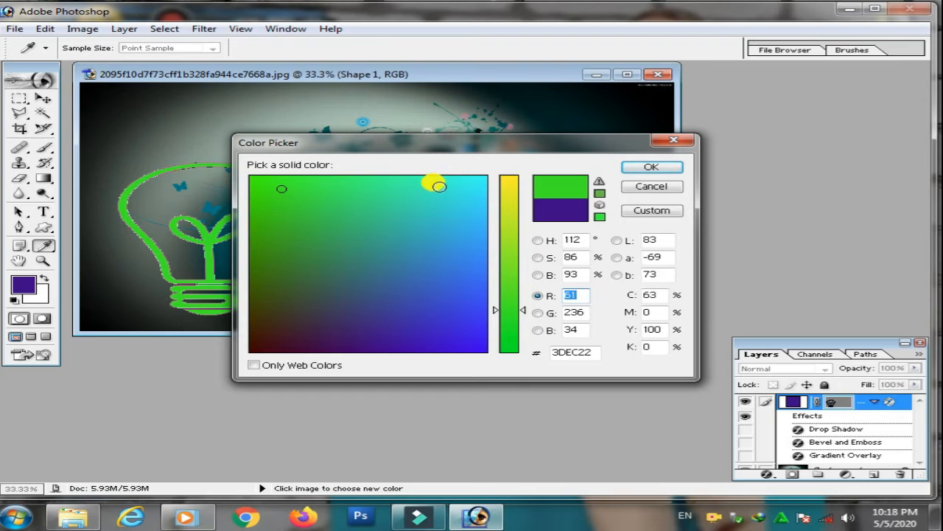
{"action": "left_click", "coordinate": [479, 225]}
{"action": "left_click", "coordinate": [458, 309]}
{"action": "left_click", "coordinate": [416, 241]}
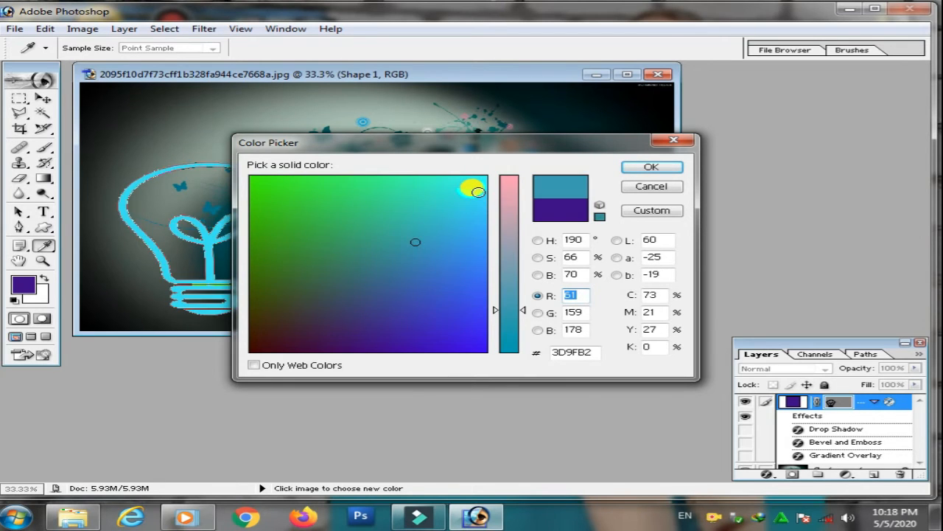
{"action": "left_click", "coordinate": [478, 191]}
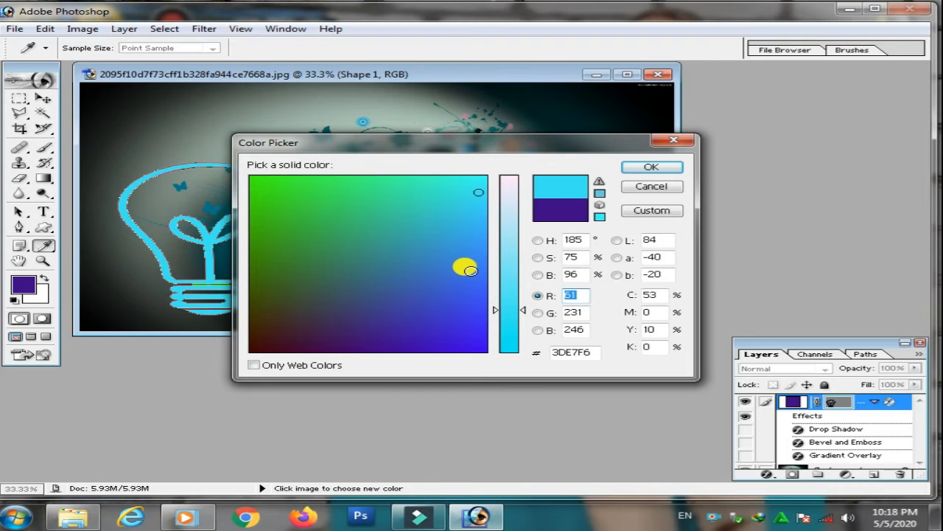
{"action": "left_click", "coordinate": [635, 165]}
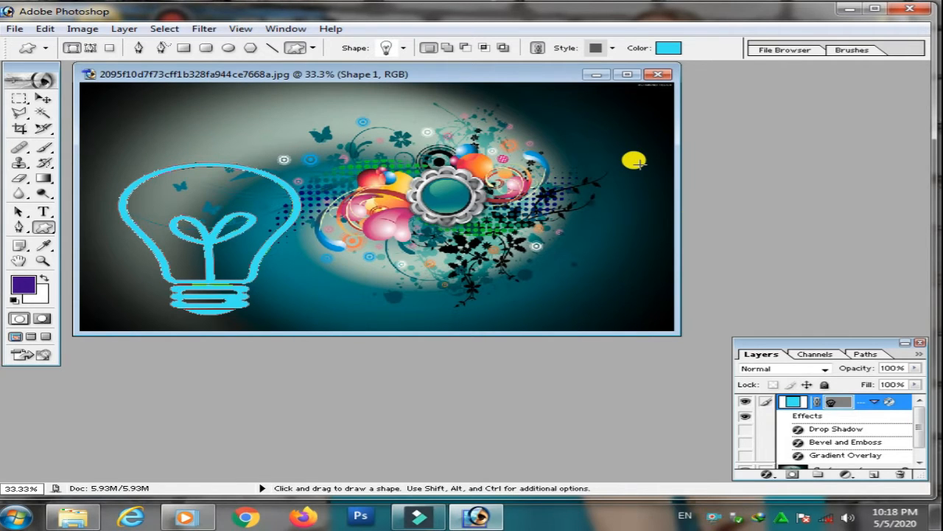
Collapse the bulb layer's effects list and raise its Blend If black threshold for This Layer to 39 in the Layer Style settings.
{"action": "left_click", "coordinate": [875, 402]}
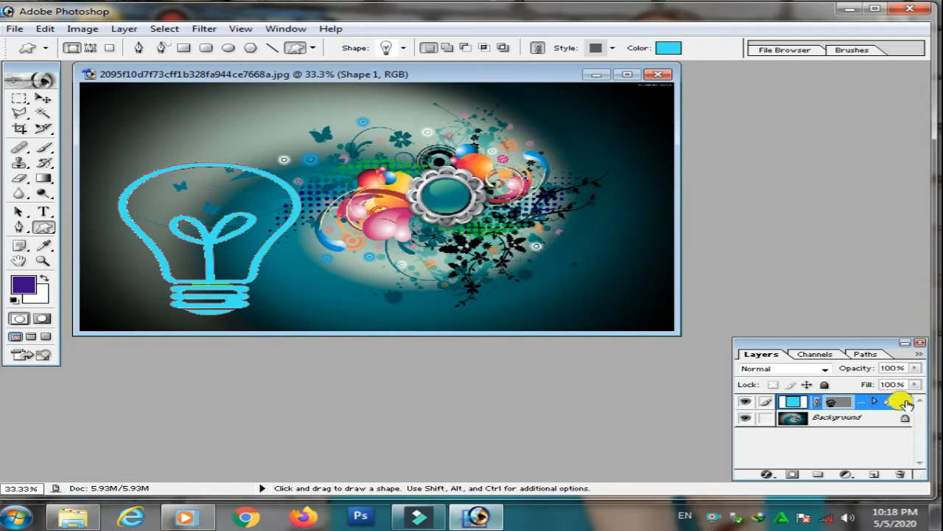
{"action": "double_click", "coordinate": [901, 402]}
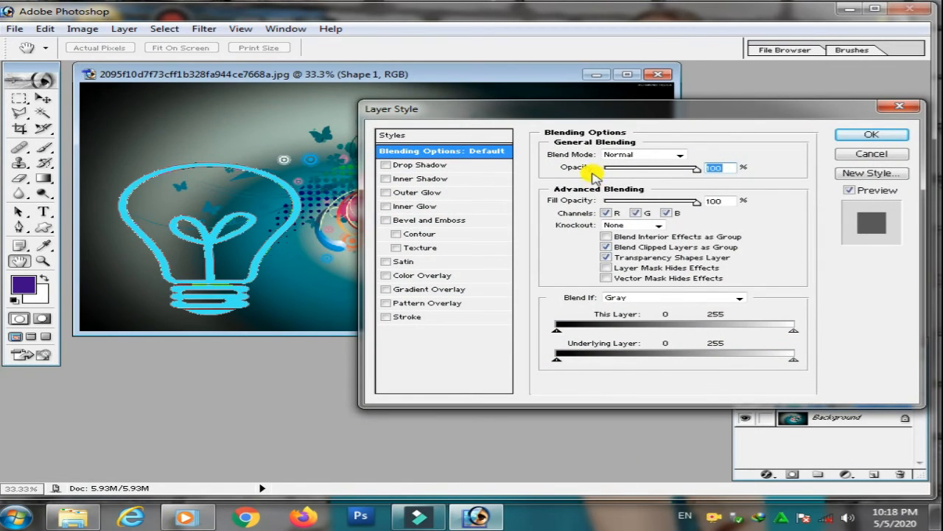
{"action": "left_click_drag", "start_coordinate": [563, 336], "coordinate": [594, 334]}
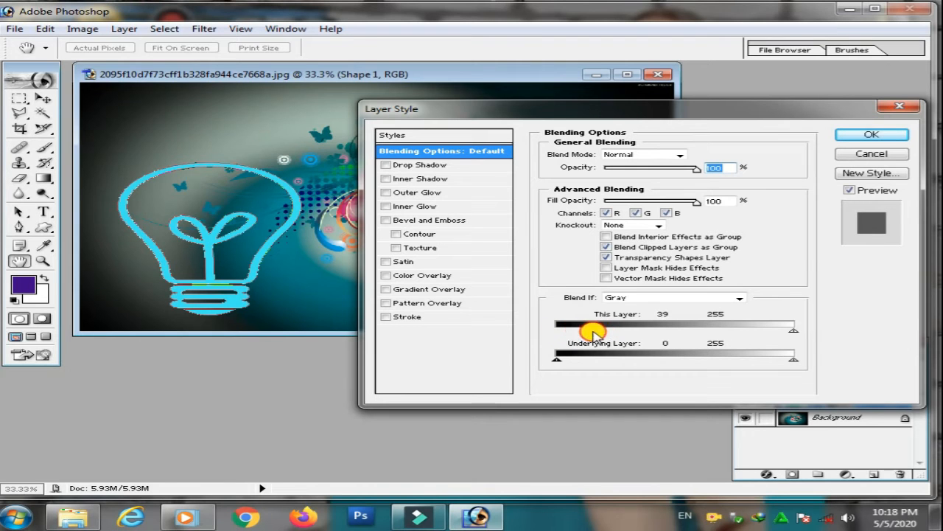
Add a Drop Shadow to the light bulb with distance 123 px, spread 40% and size 65 px.
{"action": "left_click", "coordinate": [406, 168]}
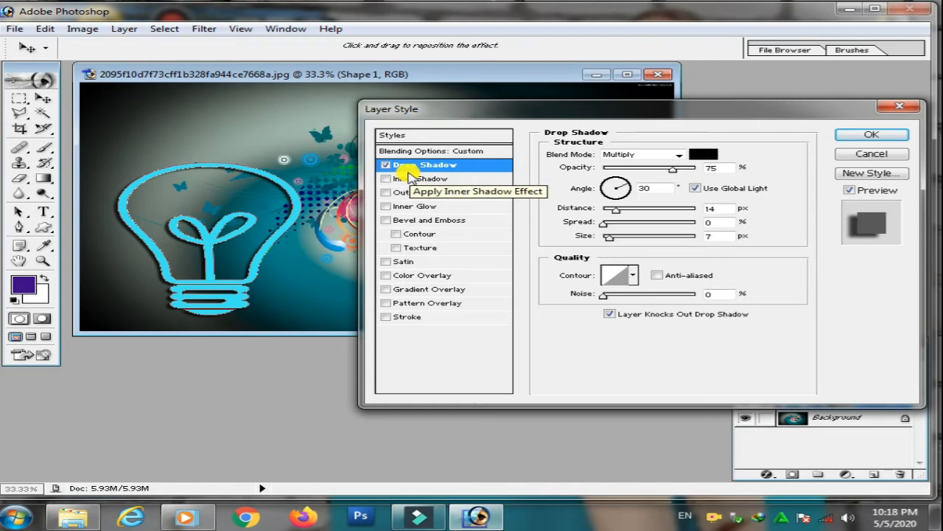
{"action": "left_click", "coordinate": [386, 167]}
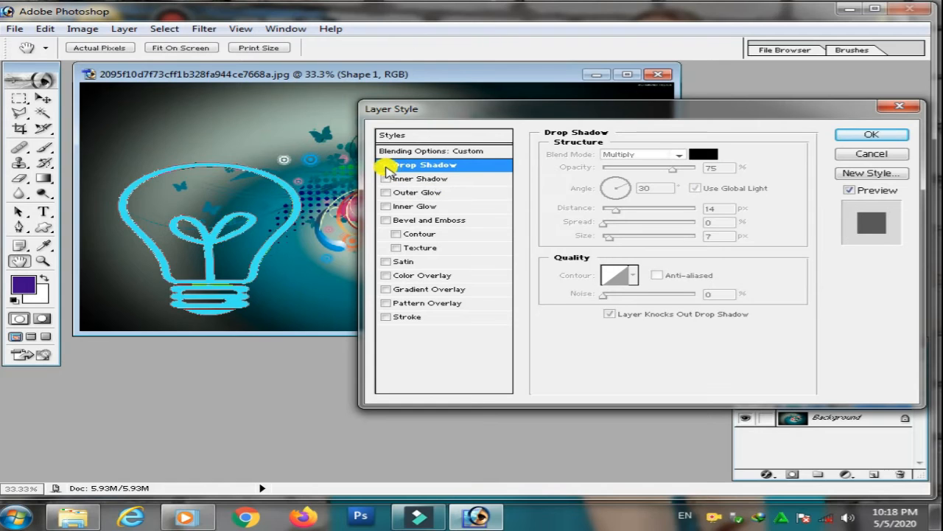
{"action": "left_click", "coordinate": [423, 168]}
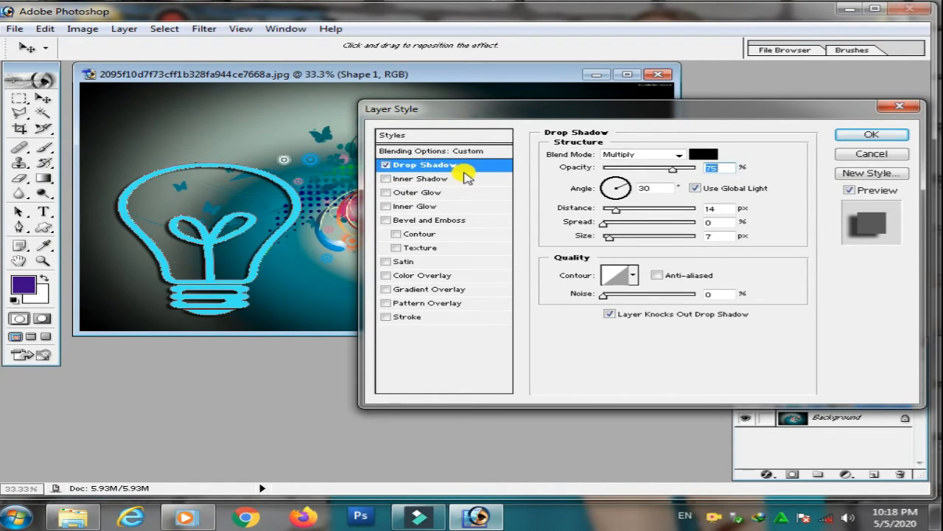
{"action": "left_click_drag", "start_coordinate": [614, 212], "coordinate": [676, 225]}
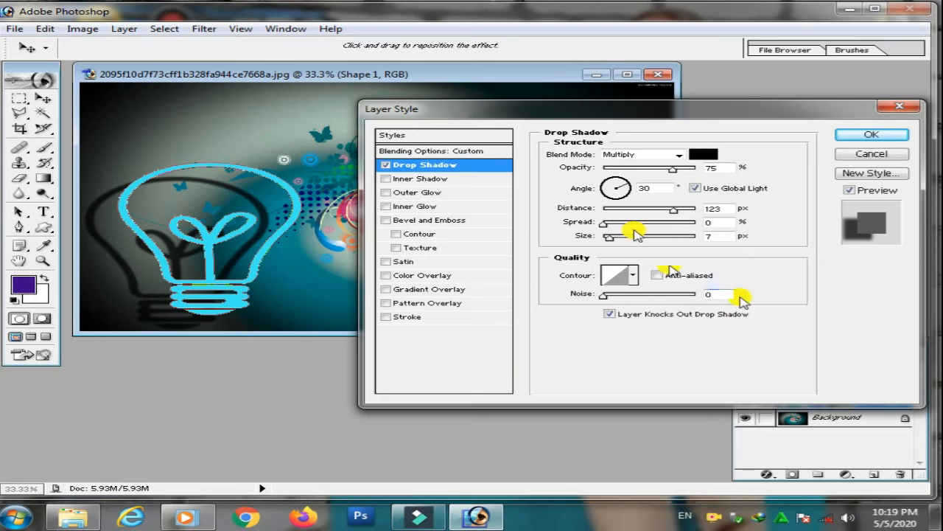
{"action": "left_click_drag", "start_coordinate": [609, 225], "coordinate": [630, 240]}
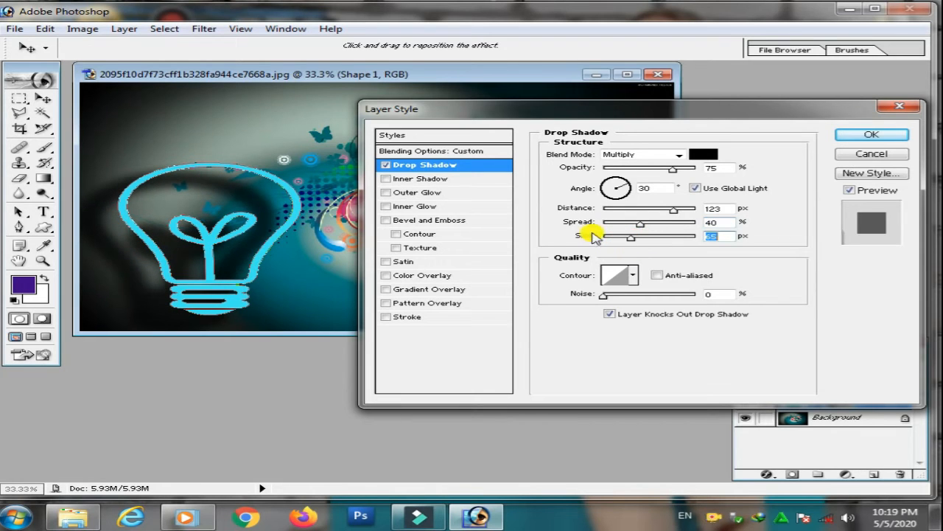
{"action": "left_click", "coordinate": [393, 168]}
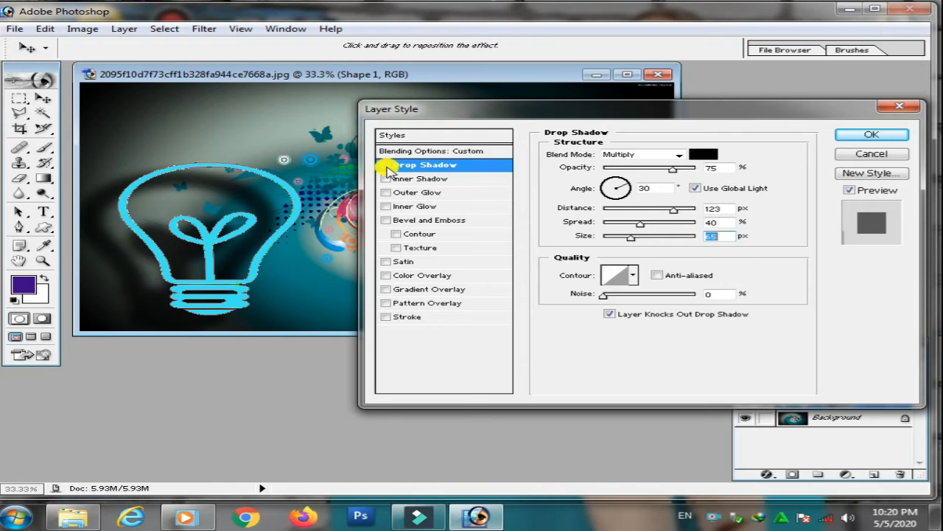
Give the light bulb an Inner Shadow with distance 23 px and choke 24%, and turn off its Drop Shadow.
{"action": "left_click", "coordinate": [407, 179]}
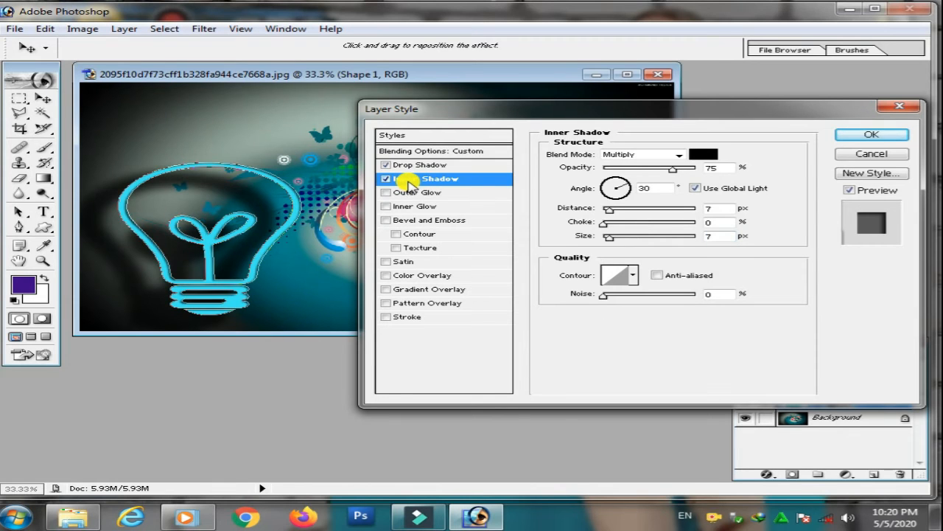
{"action": "left_click_drag", "start_coordinate": [608, 209], "coordinate": [610, 237]}
{"action": "left_click", "coordinate": [386, 167]}
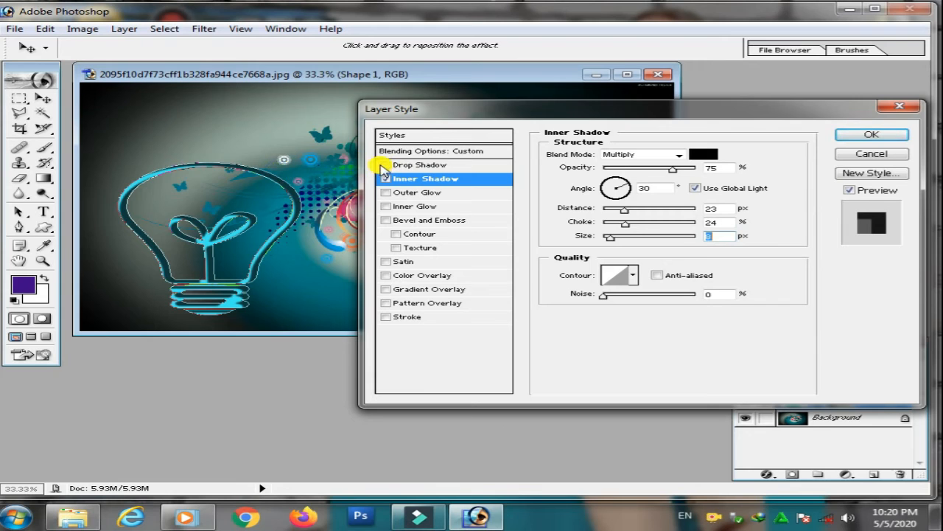
Add a 40 px outside Stroke in pale yellow, FFF78D, to the light bulb and apply the layer style.
{"action": "left_click", "coordinate": [386, 167]}
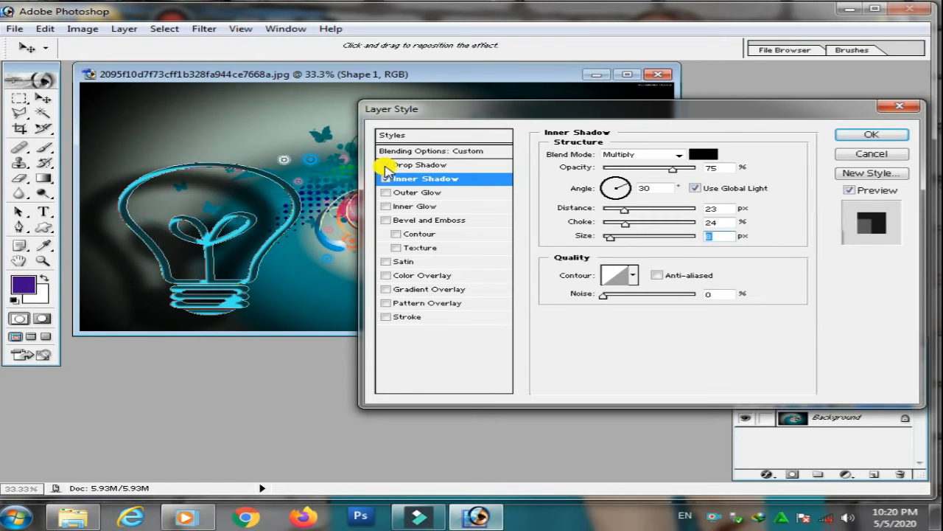
{"action": "left_click", "coordinate": [386, 165]}
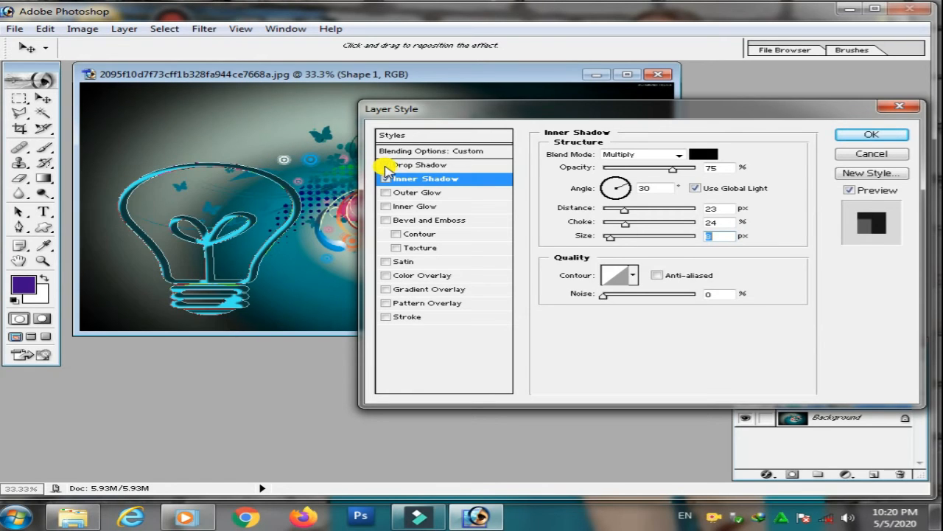
{"action": "left_click", "coordinate": [402, 323]}
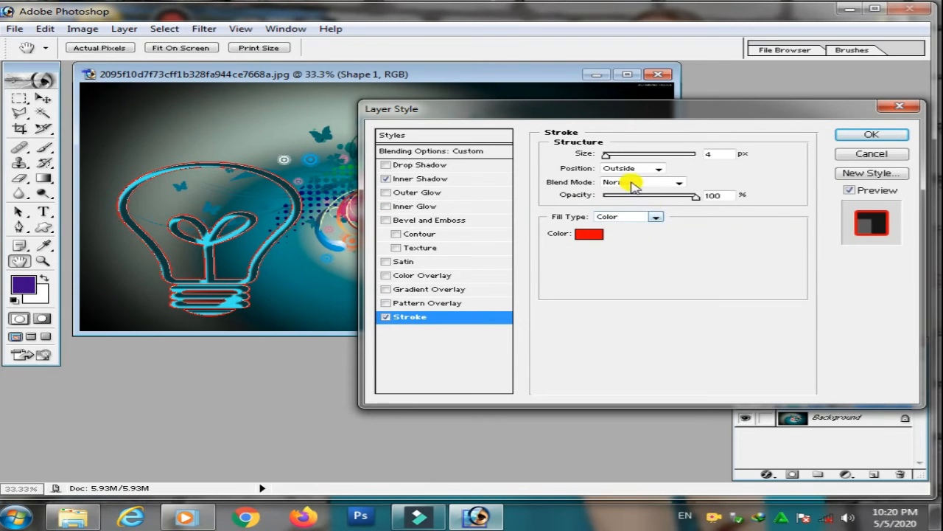
{"action": "mouse_move", "coordinate": [607, 154]}
{"action": "left_mouse_down"}
{"action": "mouse_move", "coordinate": [624, 152]}
{"action": "mouse_move", "coordinate": [615, 152]}
{"action": "left_mouse_up"}
{"action": "left_click", "coordinate": [588, 234]}
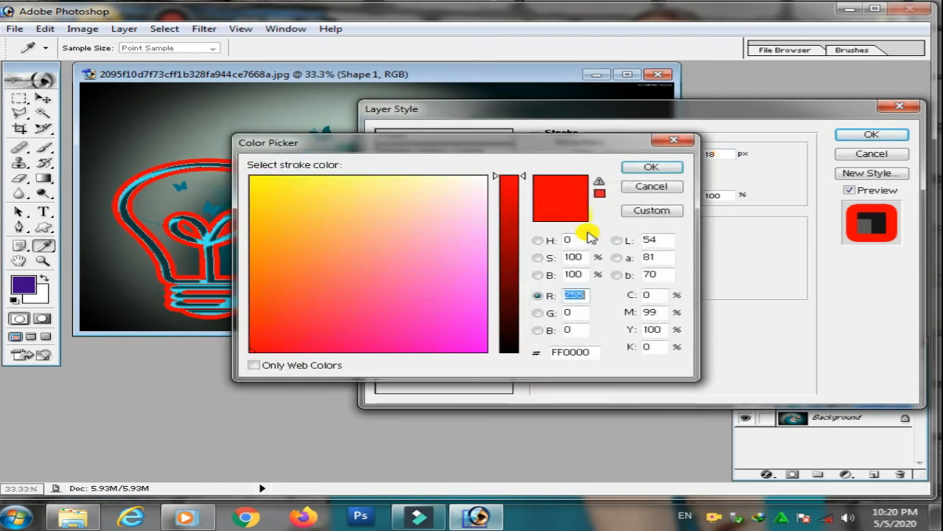
{"action": "left_click", "coordinate": [272, 185]}
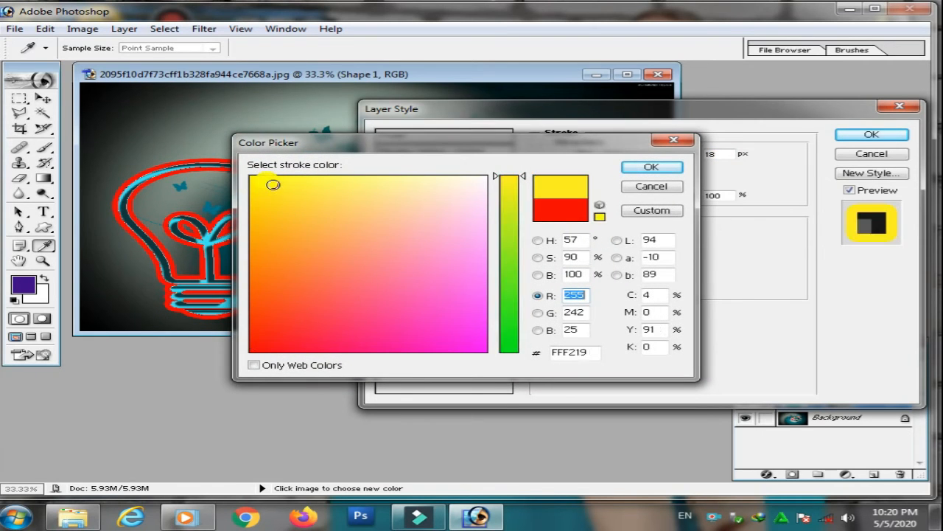
{"action": "left_click", "coordinate": [384, 180]}
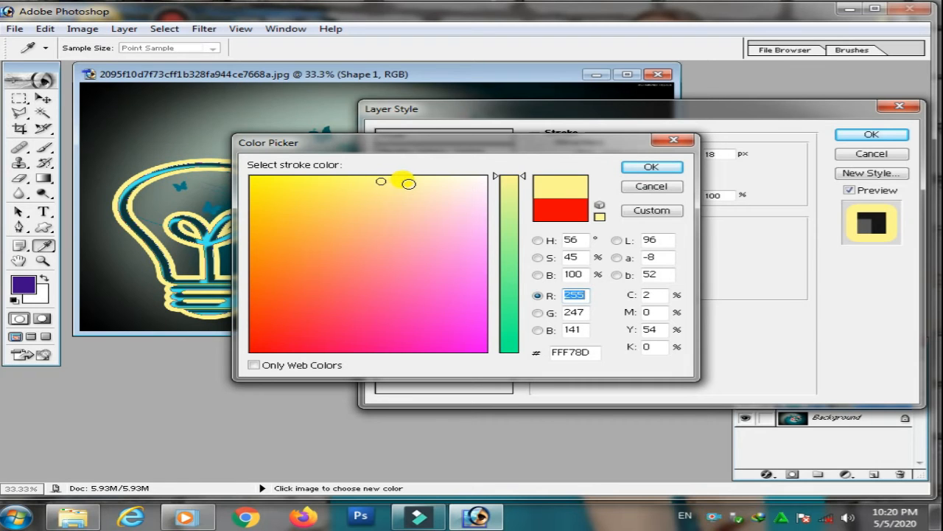
{"action": "left_click", "coordinate": [639, 168]}
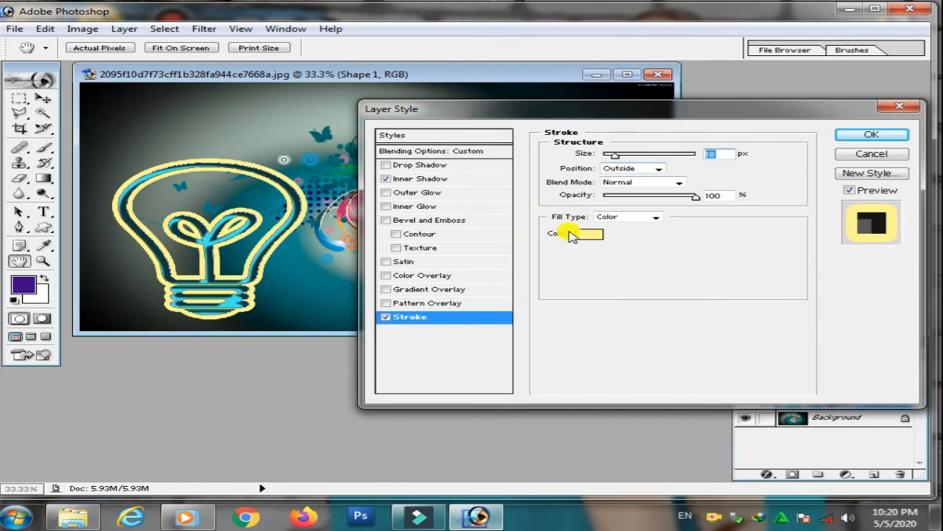
{"action": "left_click_drag", "start_coordinate": [616, 154], "coordinate": [624, 159]}
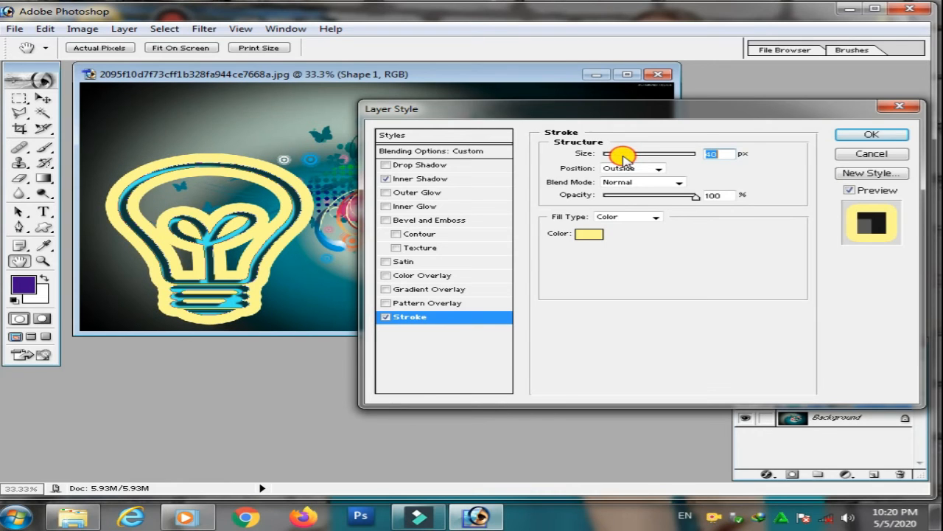
{"action": "left_click", "coordinate": [860, 137]}
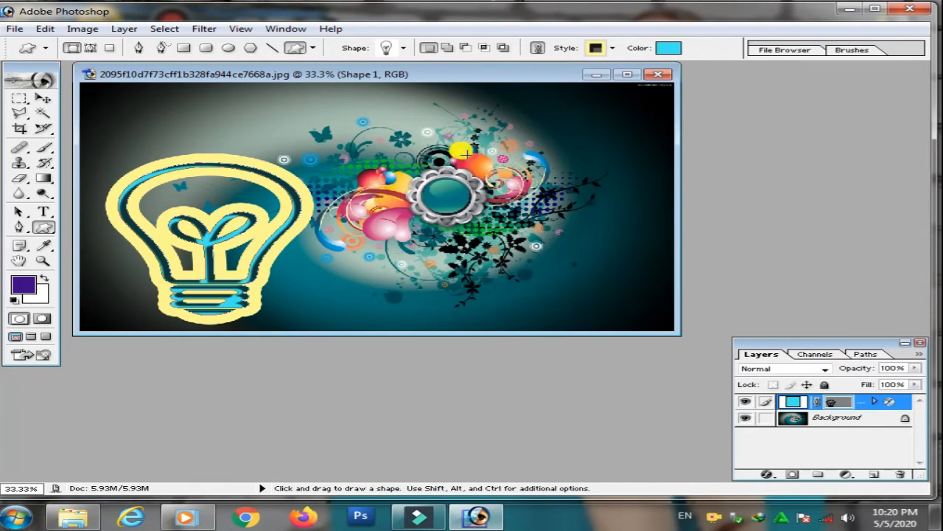
Try to paint beside the light bulb with the Brush tool while its shape layer is selected.
{"action": "left_click", "coordinate": [48, 99]}
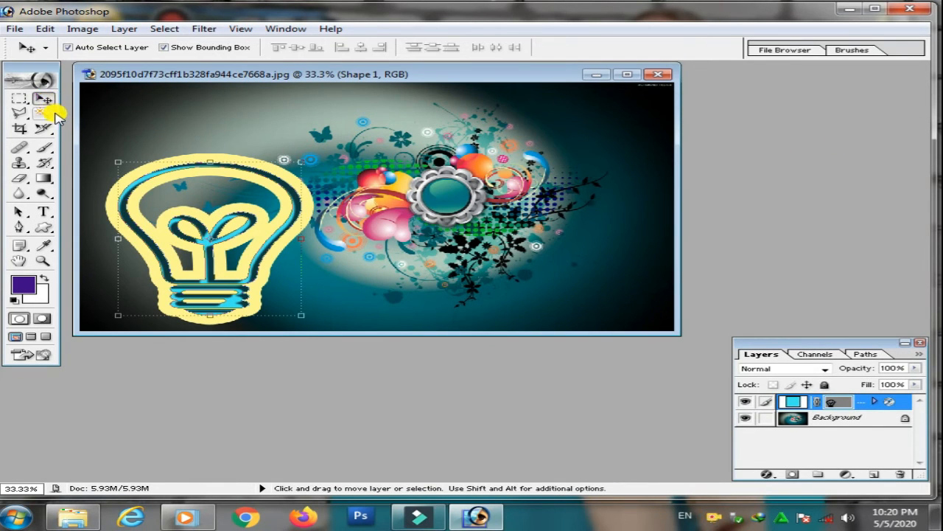
{"action": "left_click", "coordinate": [45, 147]}
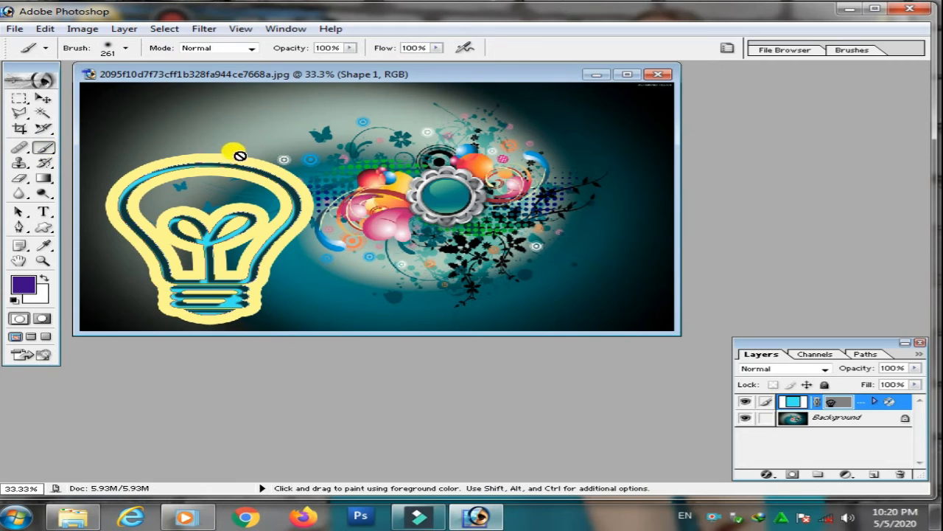
{"action": "left_click", "coordinate": [115, 138]}
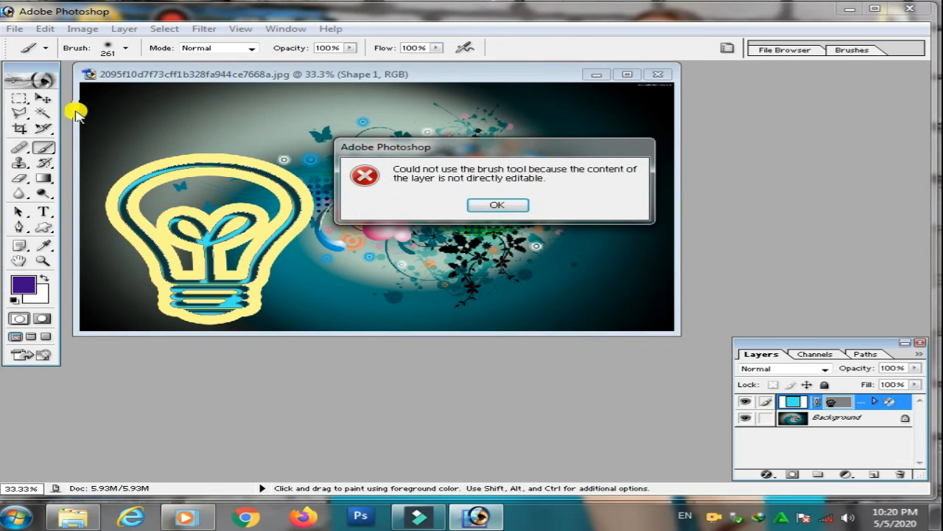
{"action": "left_click", "coordinate": [488, 205]}
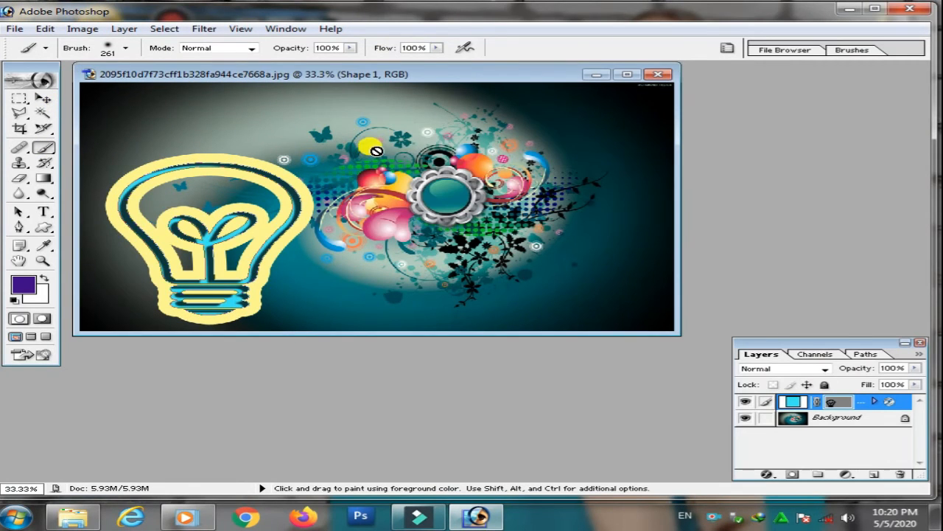
Select the Background layer and paint several broad purple strokes across the artwork with the soft 261 px Brush.
{"action": "left_click", "coordinate": [44, 98]}
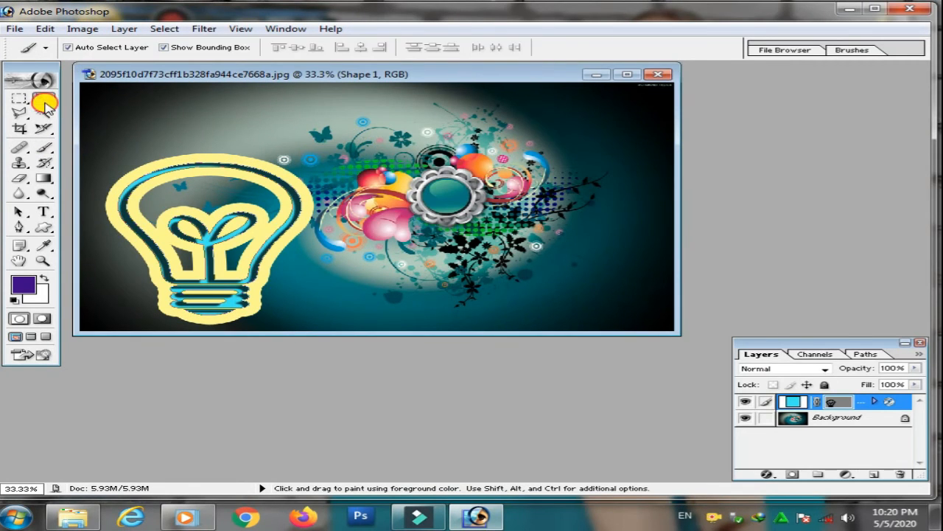
{"action": "left_click", "coordinate": [552, 239]}
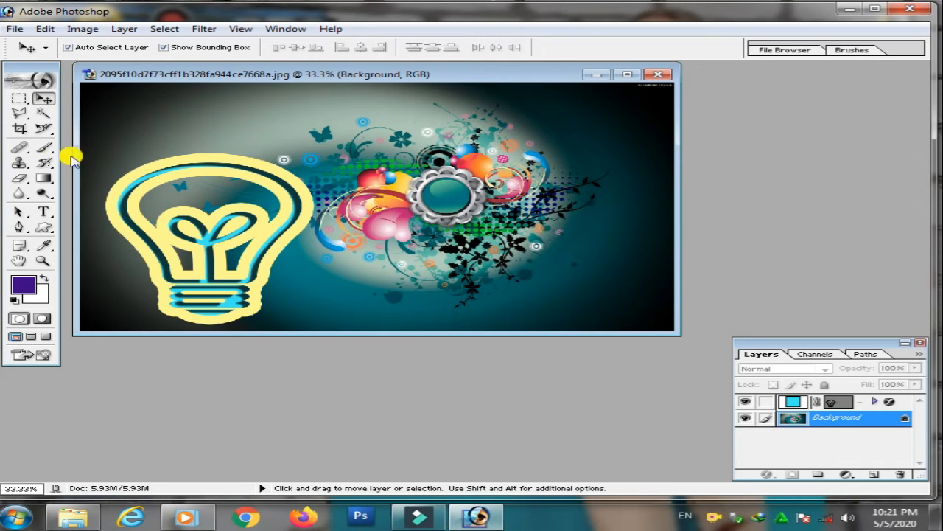
{"action": "left_click", "coordinate": [43, 147]}
{"action": "left_click_drag", "start_coordinate": [361, 199], "coordinate": [706, 223]}
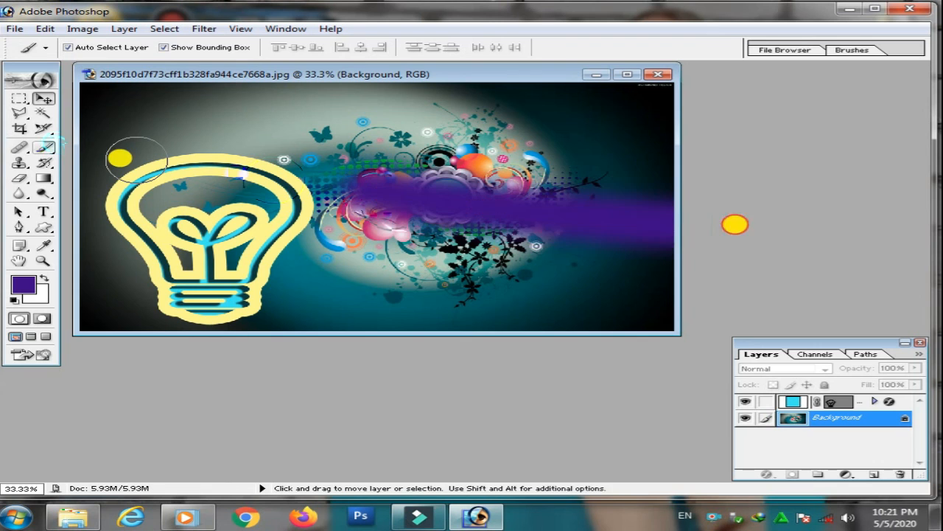
{"action": "left_click_drag", "start_coordinate": [380, 254], "coordinate": [271, 141]}
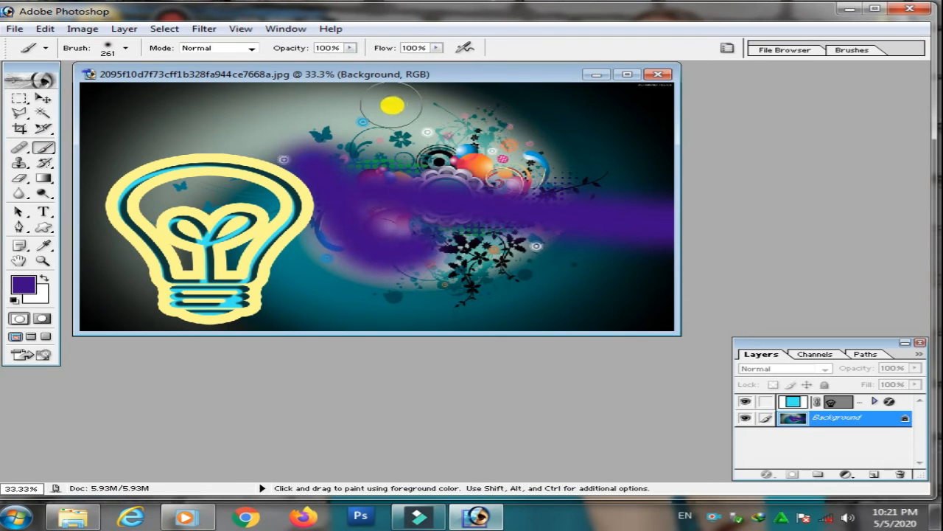
{"action": "left_click_drag", "start_coordinate": [391, 102], "coordinate": [607, 165]}
{"action": "left_click_drag", "start_coordinate": [308, 129], "coordinate": [185, 143]}
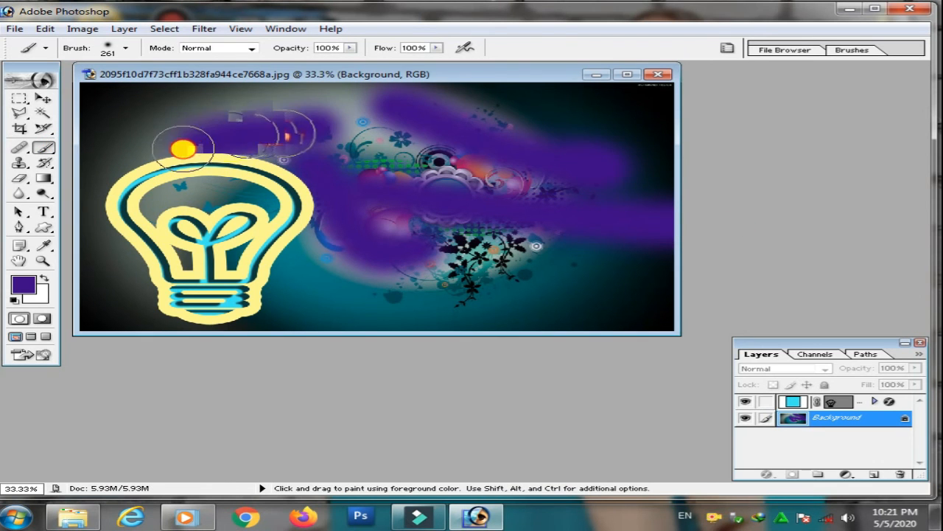
{"action": "left_click_drag", "start_coordinate": [272, 276], "coordinate": [427, 299]}
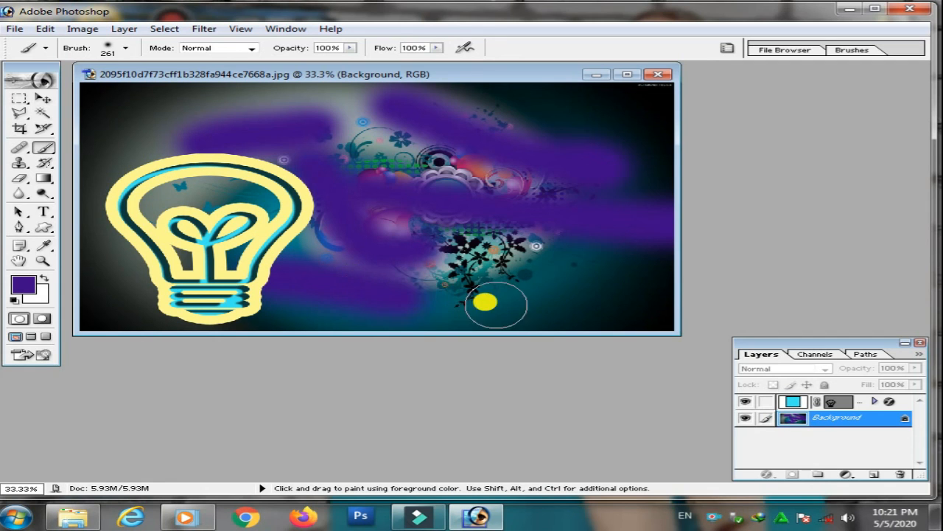
Undo the last purple brush stroke, the one beside the light bulb's base.
{"action": "key", "text": "v"}
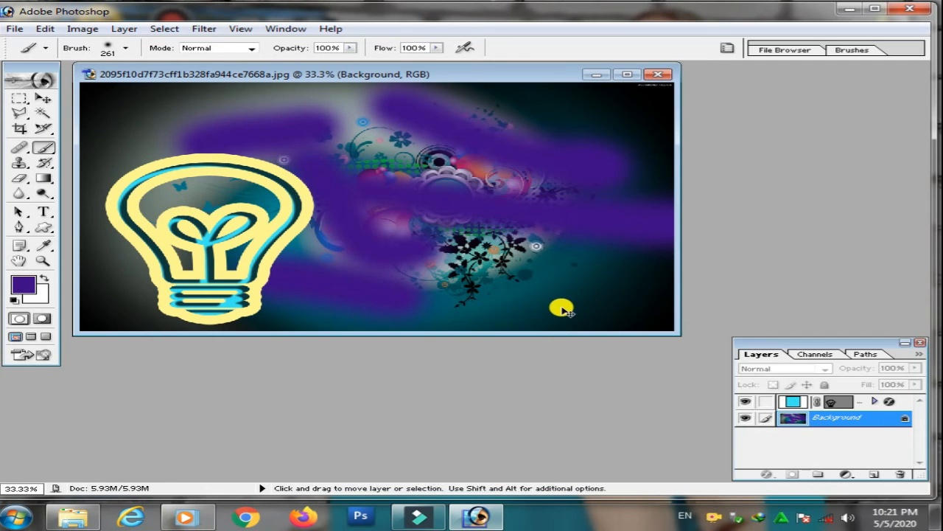
{"action": "key", "text": "ctrl+z"}
{"action": "key", "text": "ctrl+z"}
{"action": "key", "text": "ctrl+z"}
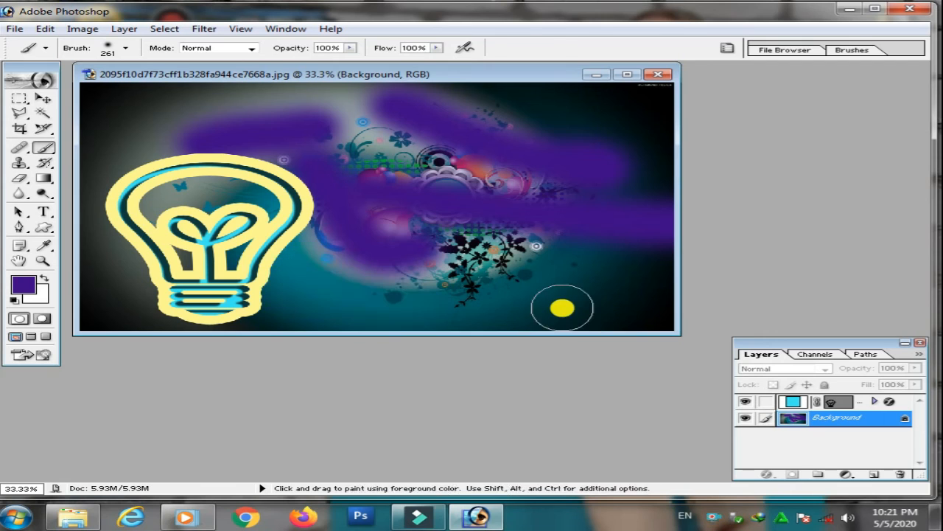
{"action": "key", "text": "z"}
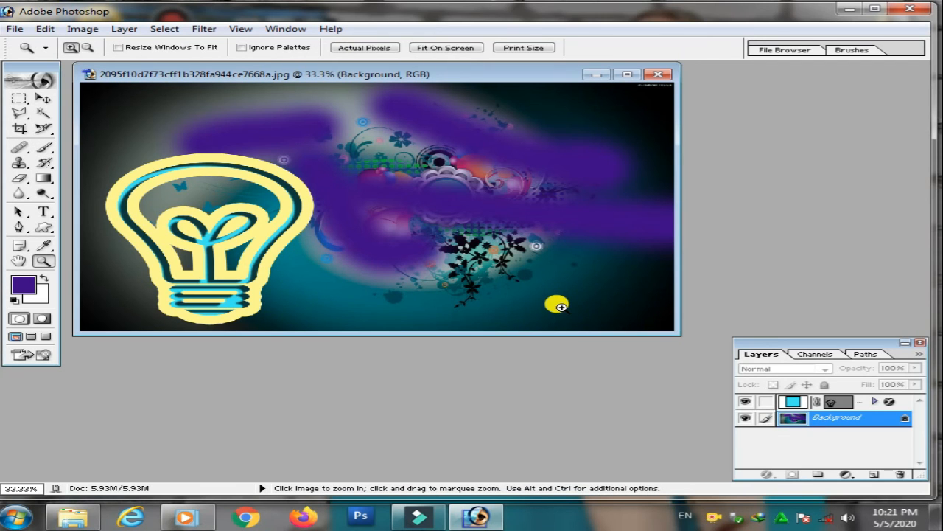
{"action": "left_click", "coordinate": [43, 98]}
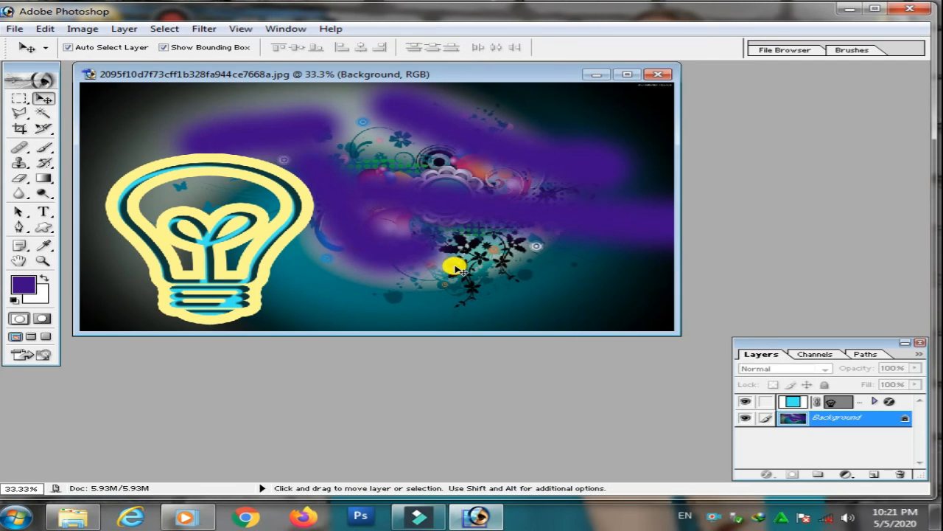
{"action": "key", "text": "z"}
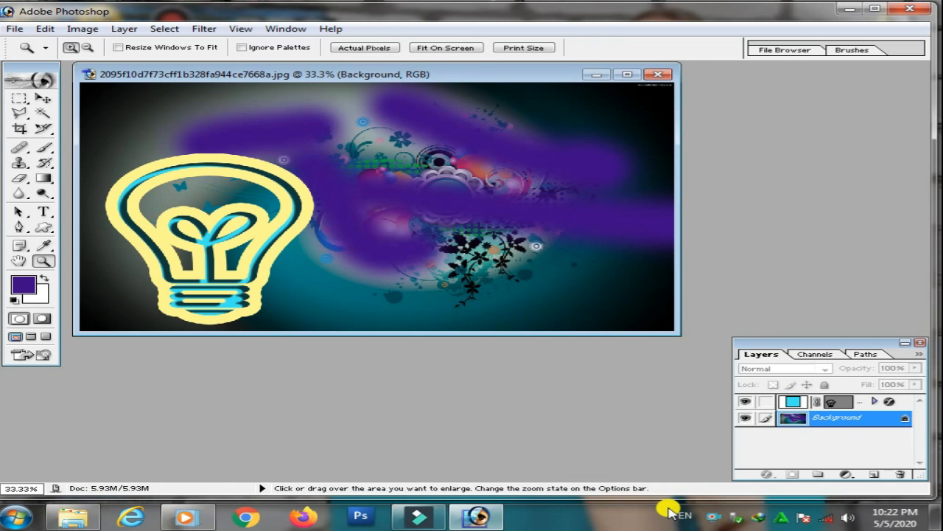
Try erasing a short diagonal stroke just above the light bulb on the Background layer with the 145 px Eraser, and undo it.
{"action": "left_click", "coordinate": [24, 180]}
{"action": "left_click_drag", "start_coordinate": [122, 118], "coordinate": [169, 143]}
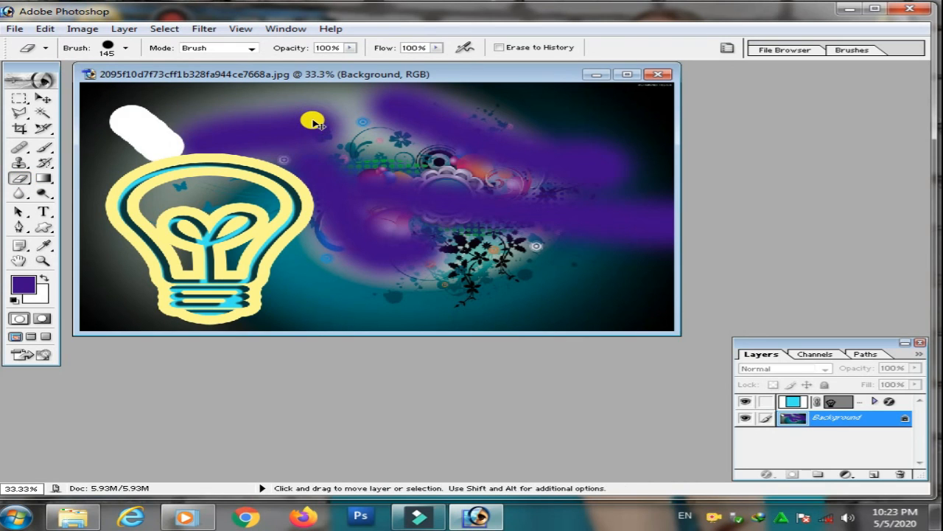
{"action": "key", "text": "ctrl+z"}
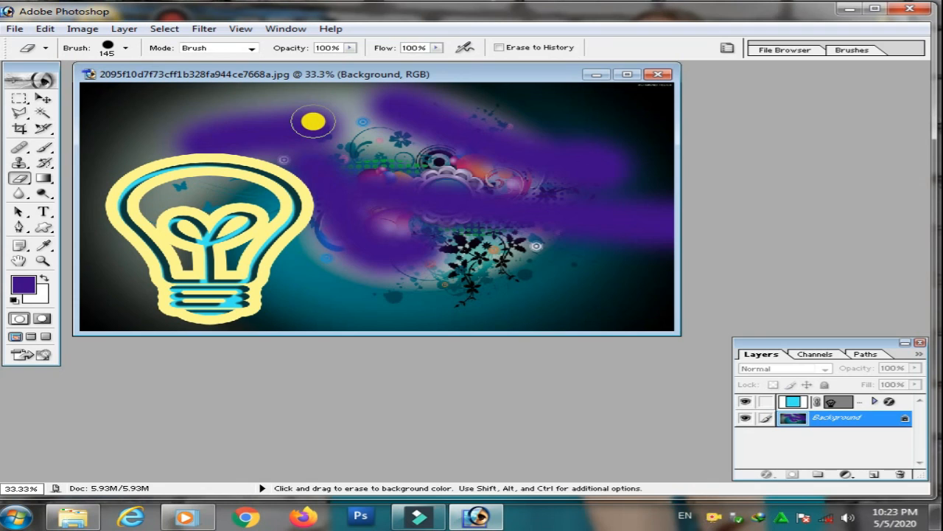
{"action": "key", "text": "ctrl+F6"}
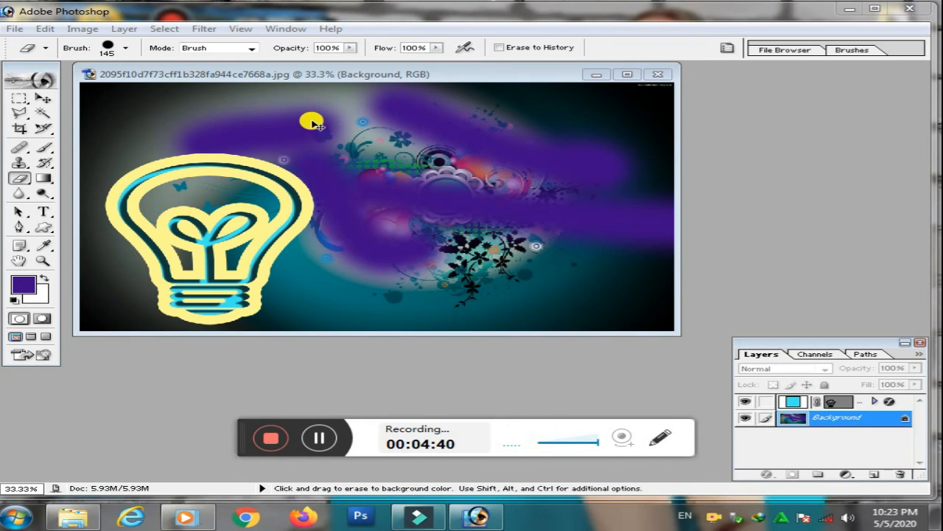